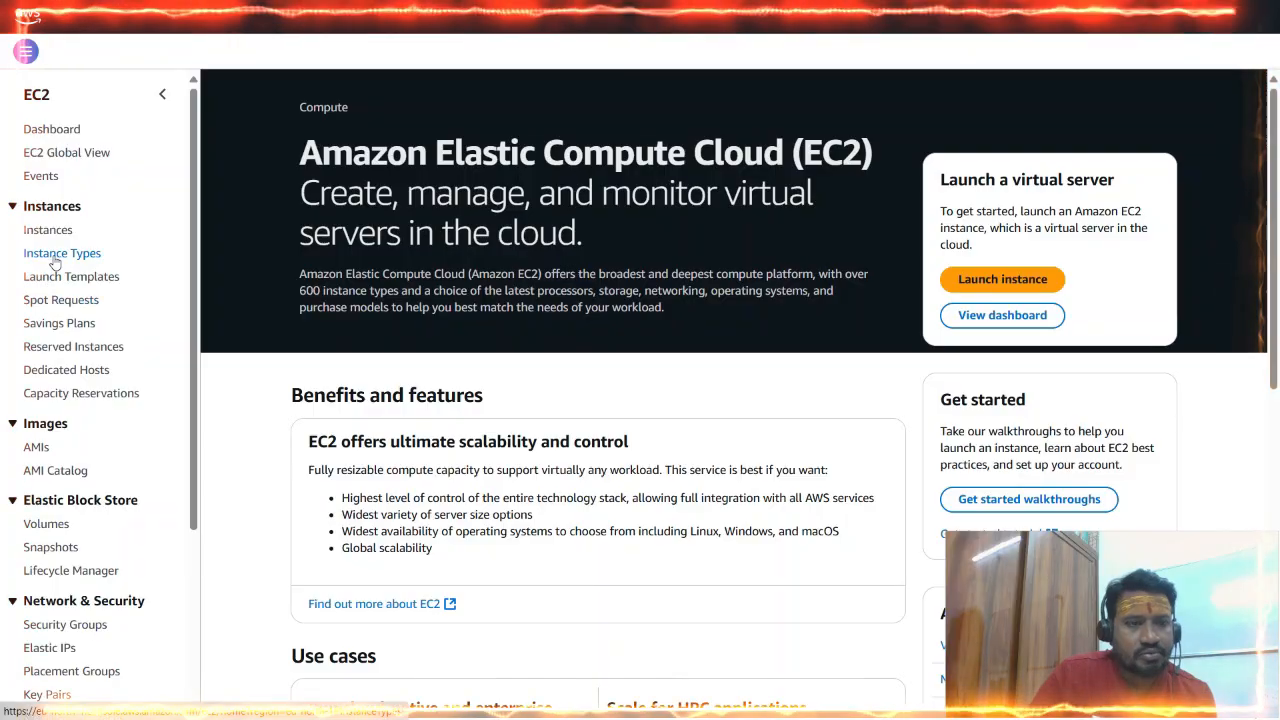
# Start launching a new EC2 instance and name it DemoServer.
pyautogui.scroll(-5, 55, 400)
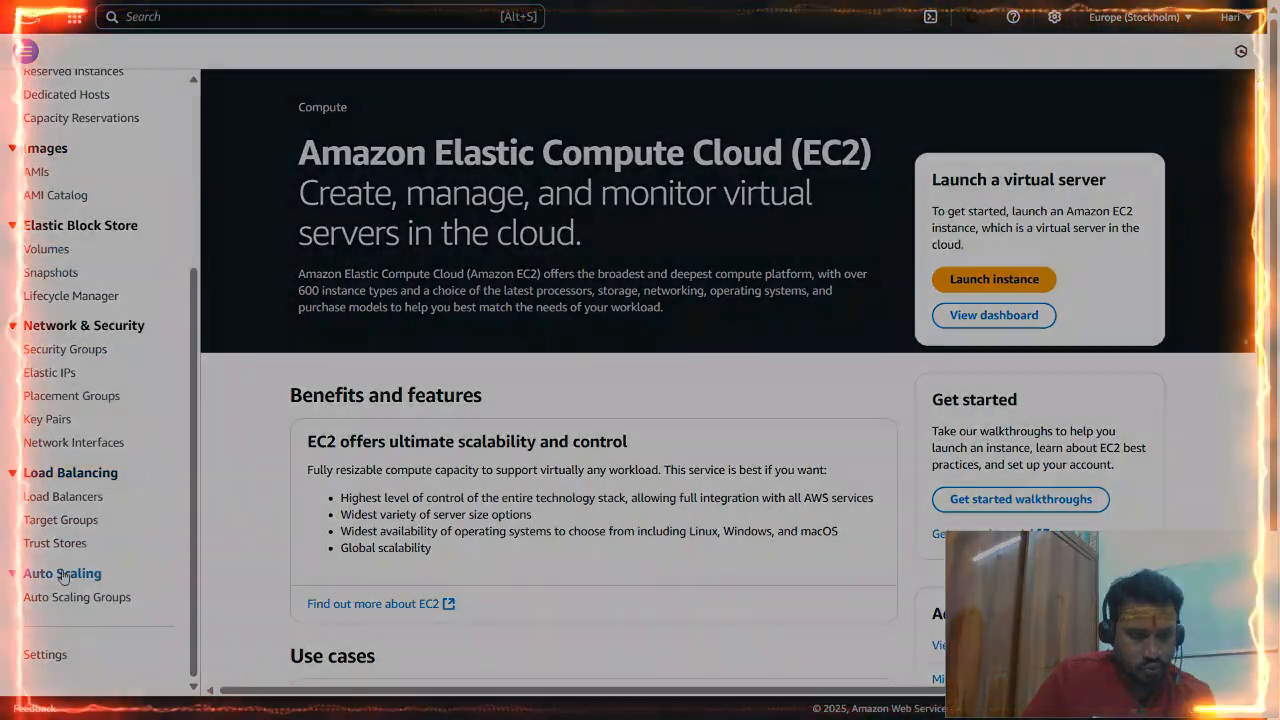
pyautogui.scroll(5, 57, 518)
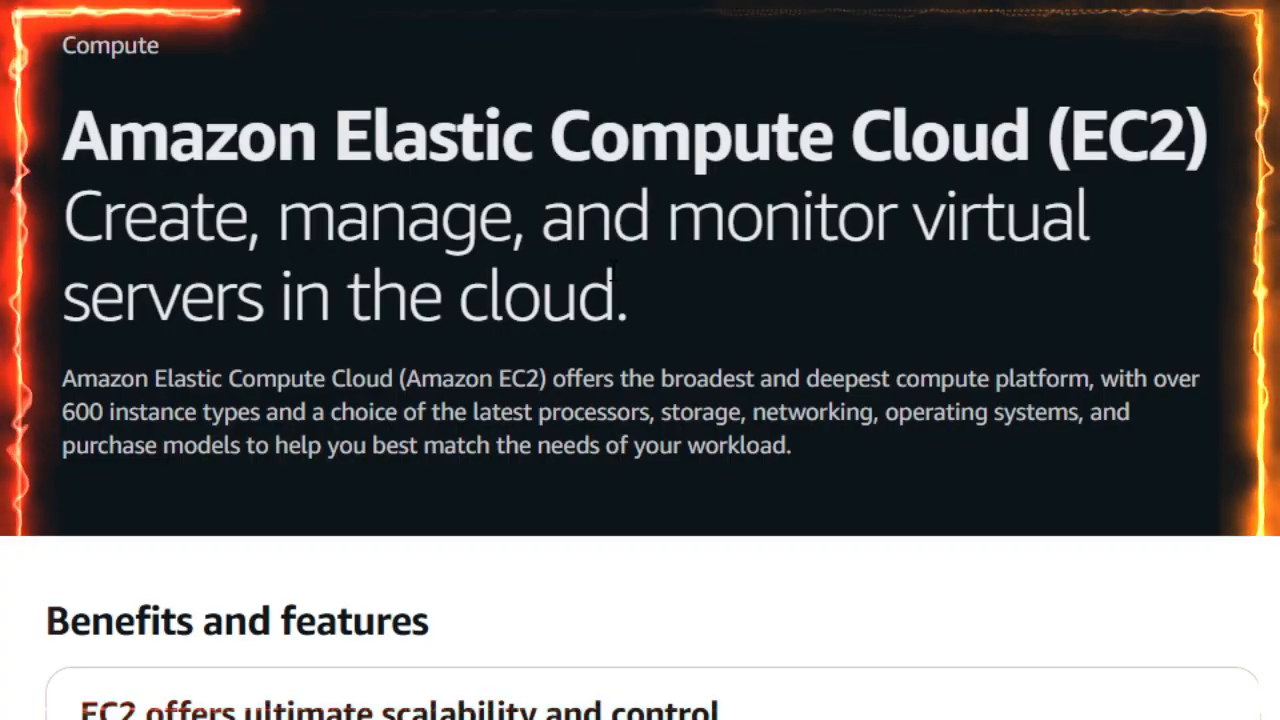
pyautogui.scroll(-3, 580, 523)
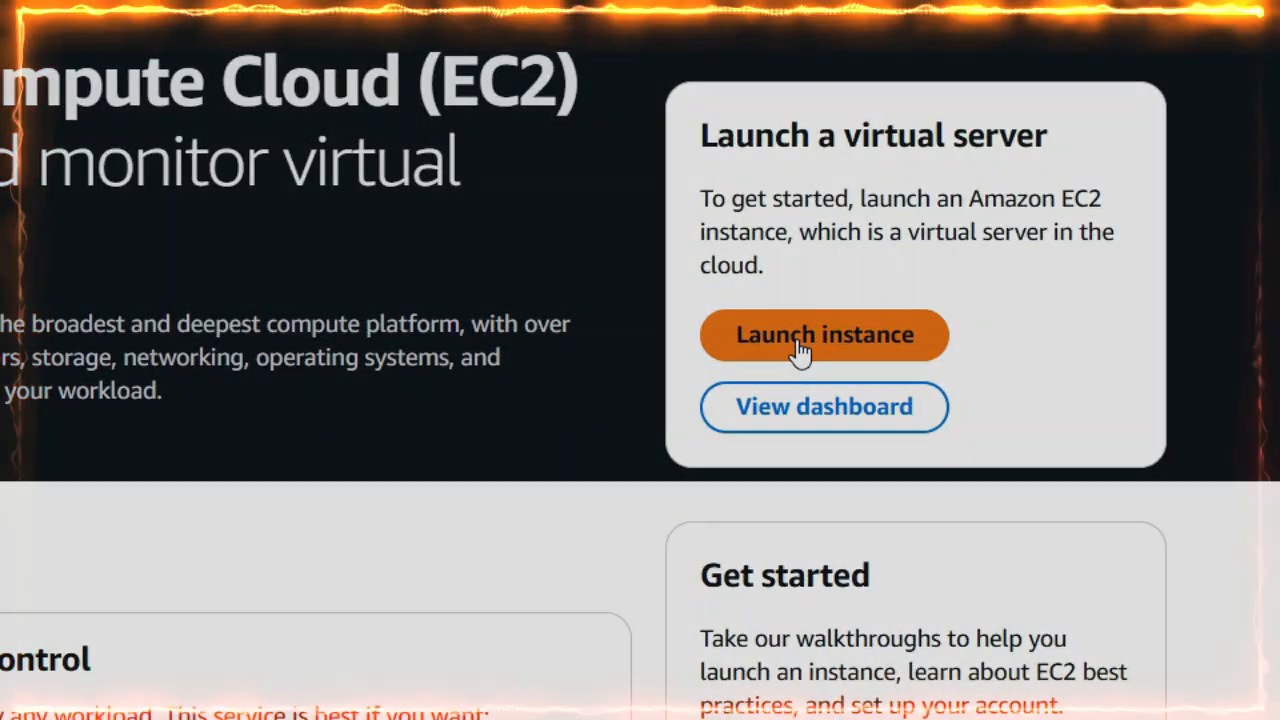
pyautogui.click(800, 336)
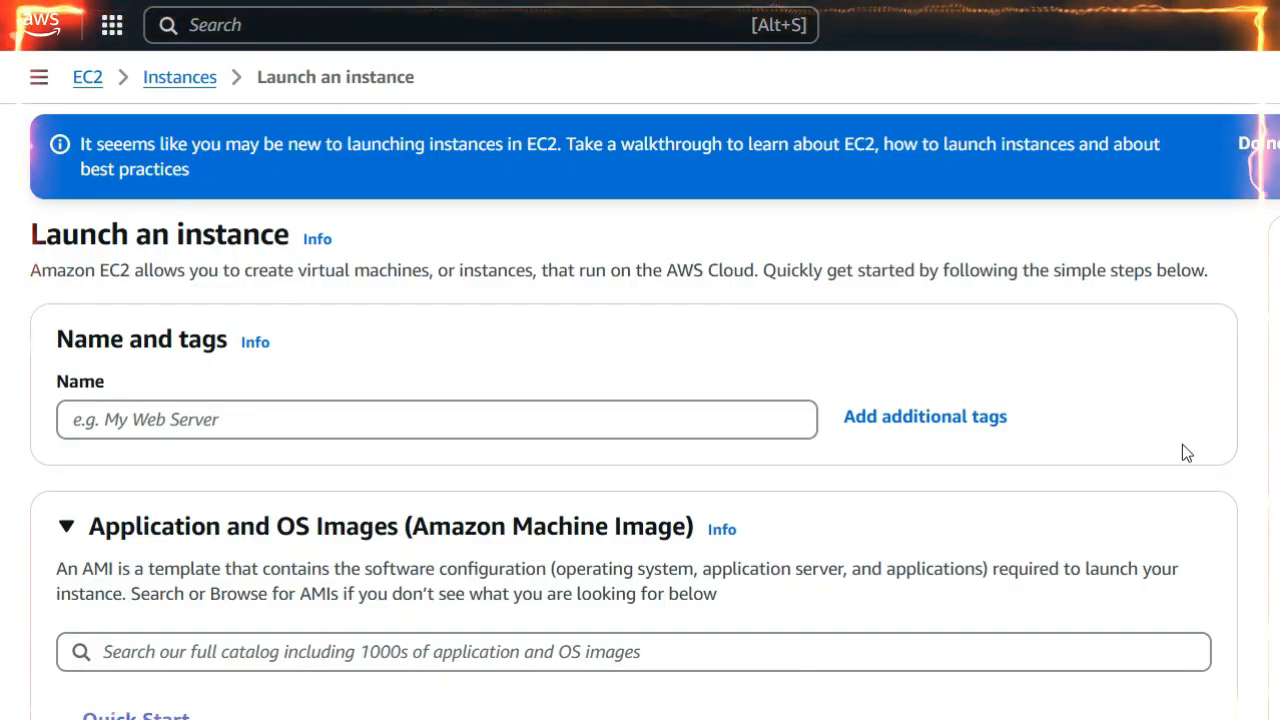
pyautogui.click(97, 429)
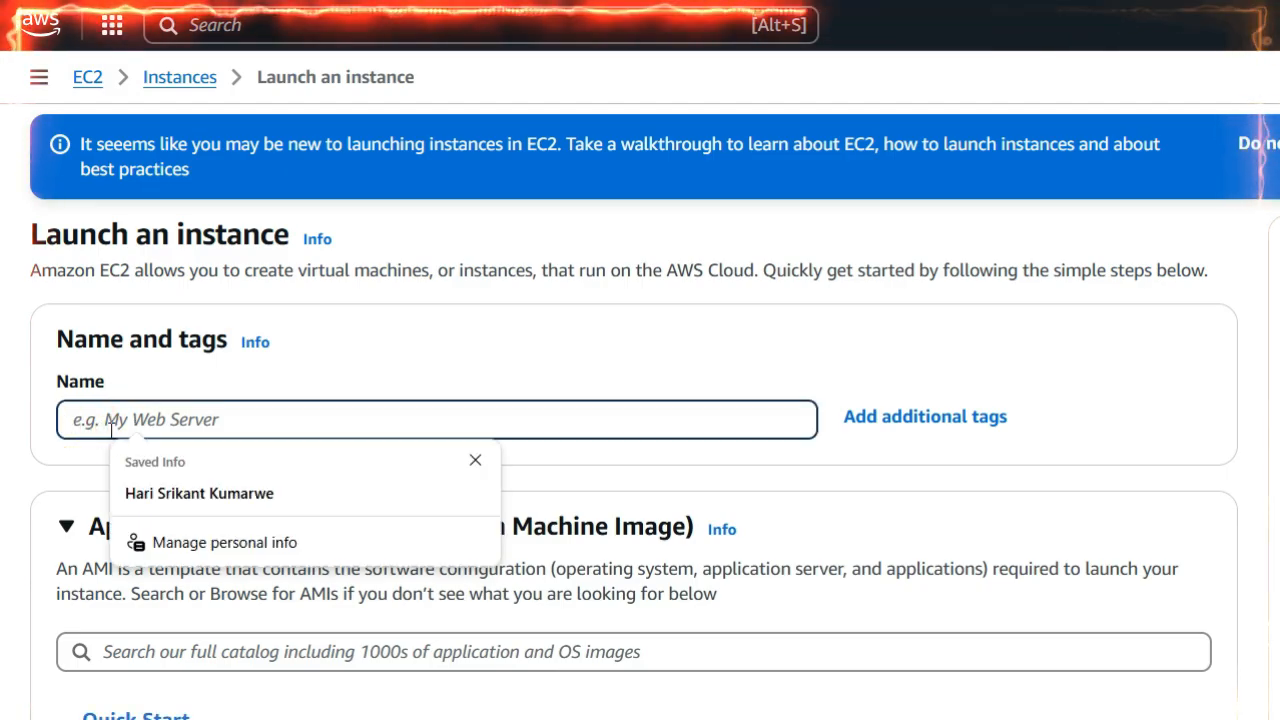
pyautogui.click(476, 461)
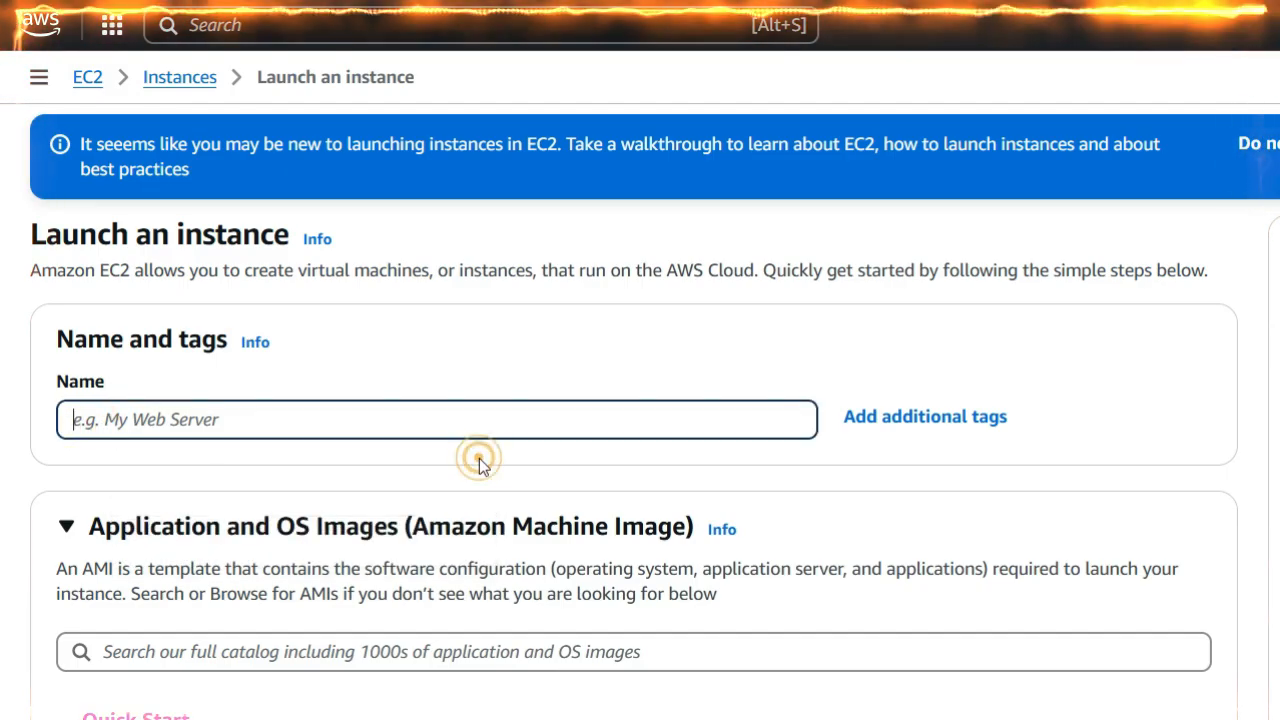
pyautogui.click(194, 418)
pyautogui.write('Demo')
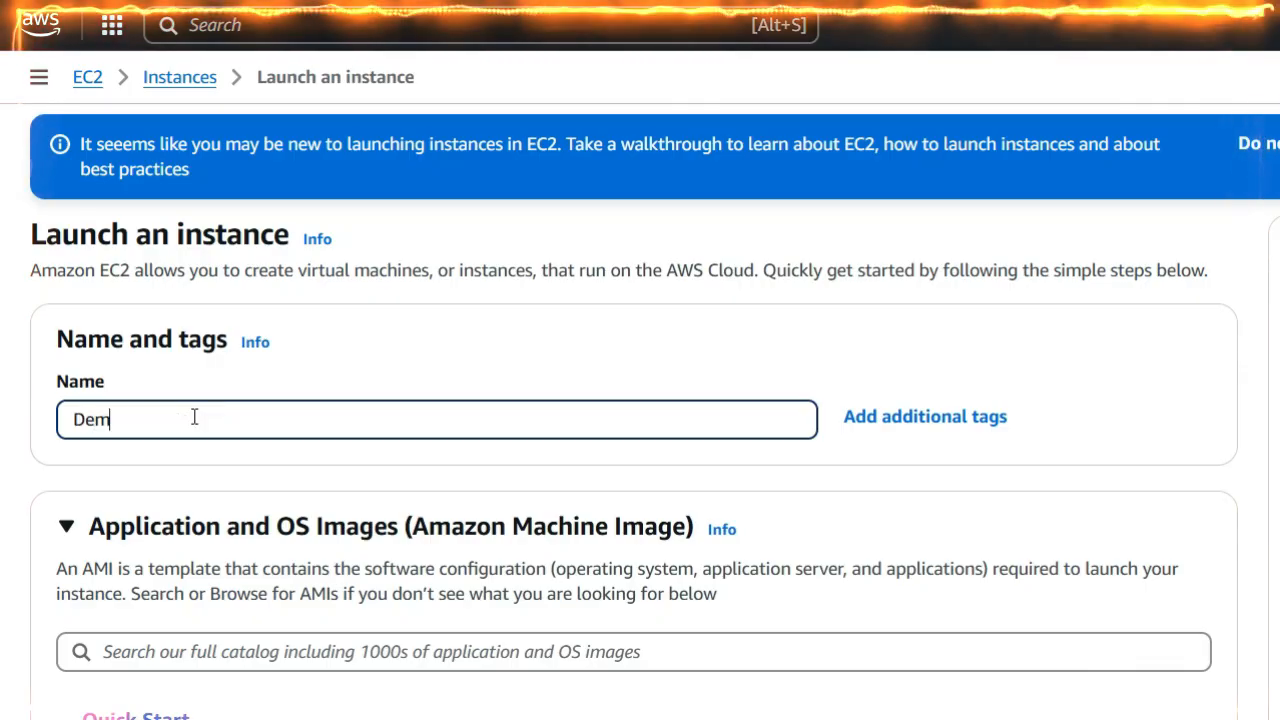
pyautogui.write('Server')
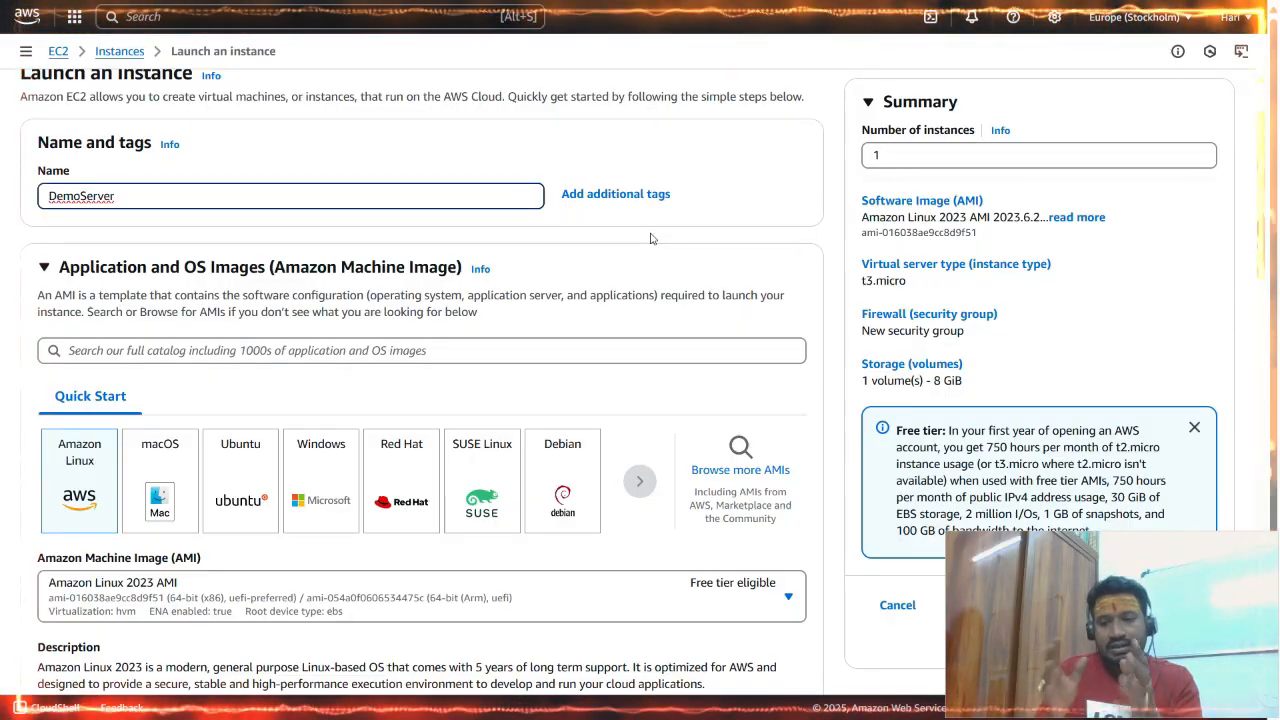
# Choose the Ubuntu quick start image, Ubuntu Server 24.04 LTS (HVM), SSD Volume Type, for the instance.
pyautogui.scroll(-1, 650, 238)
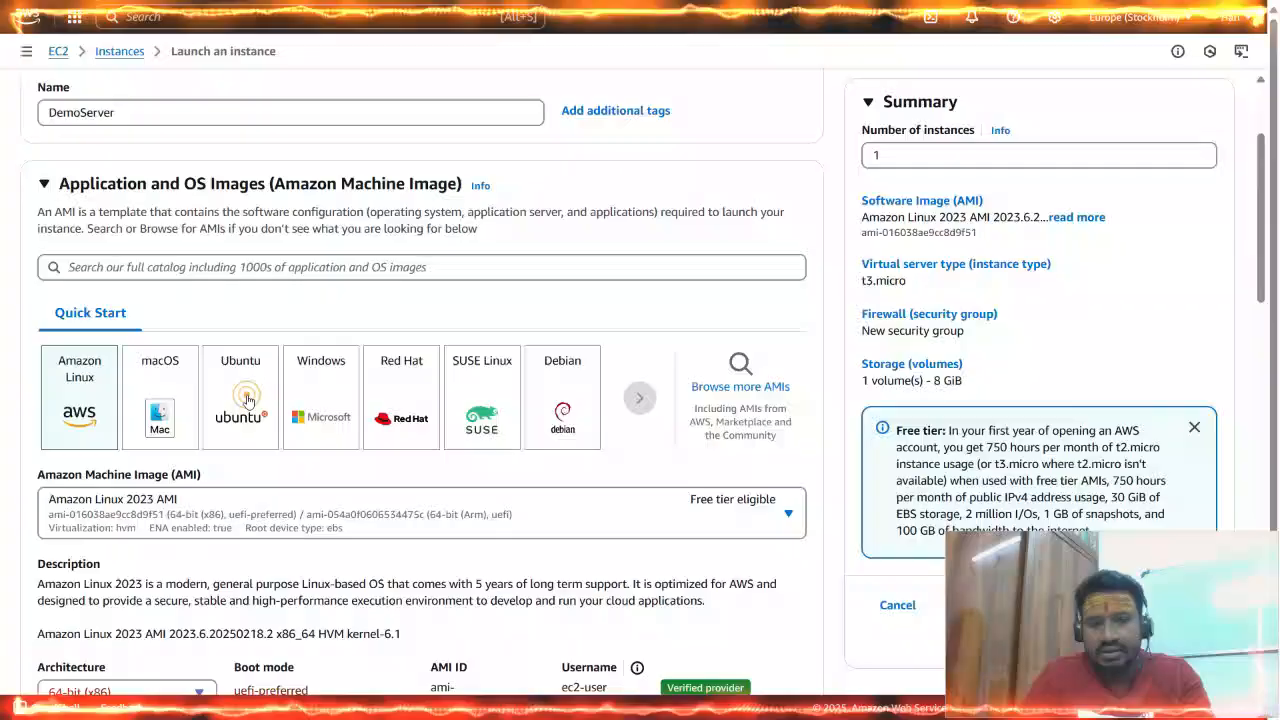
pyautogui.click(405, 257)
pyautogui.scroll(-1, 397, 354)
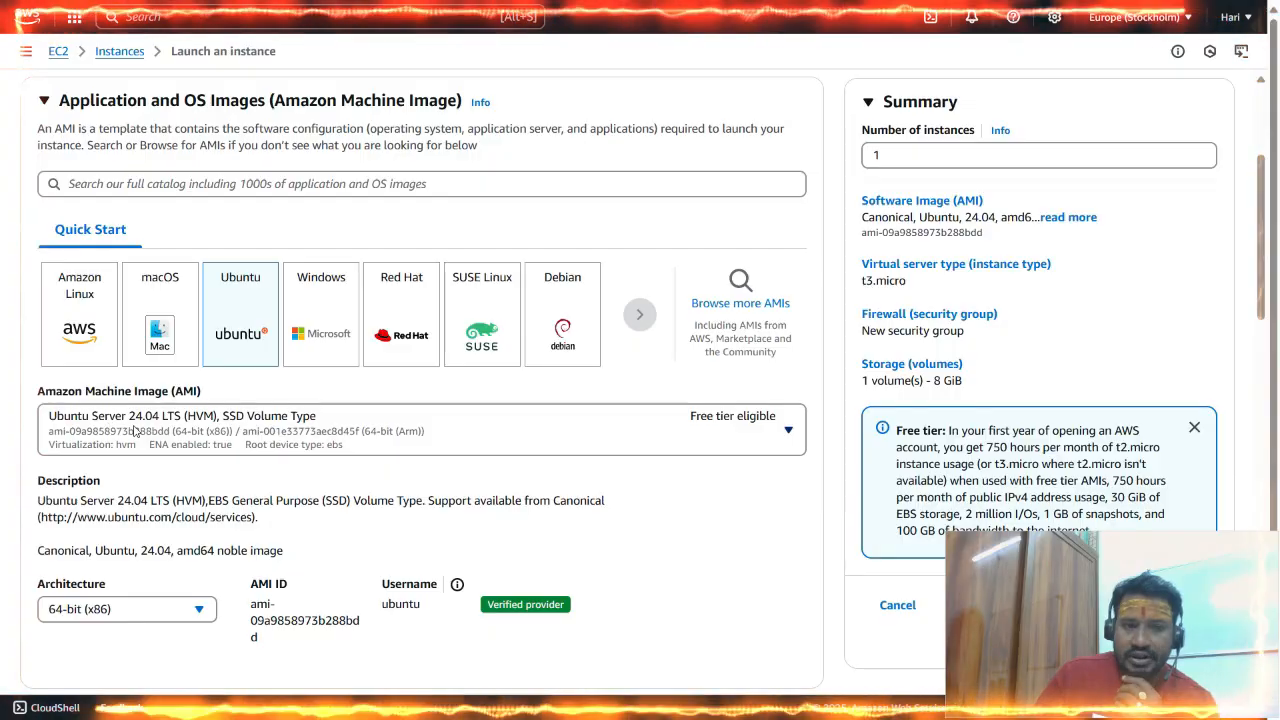
# Review the available instance types and select the free tier eligible t3.micro.
pyautogui.scroll(-2, 151, 431)
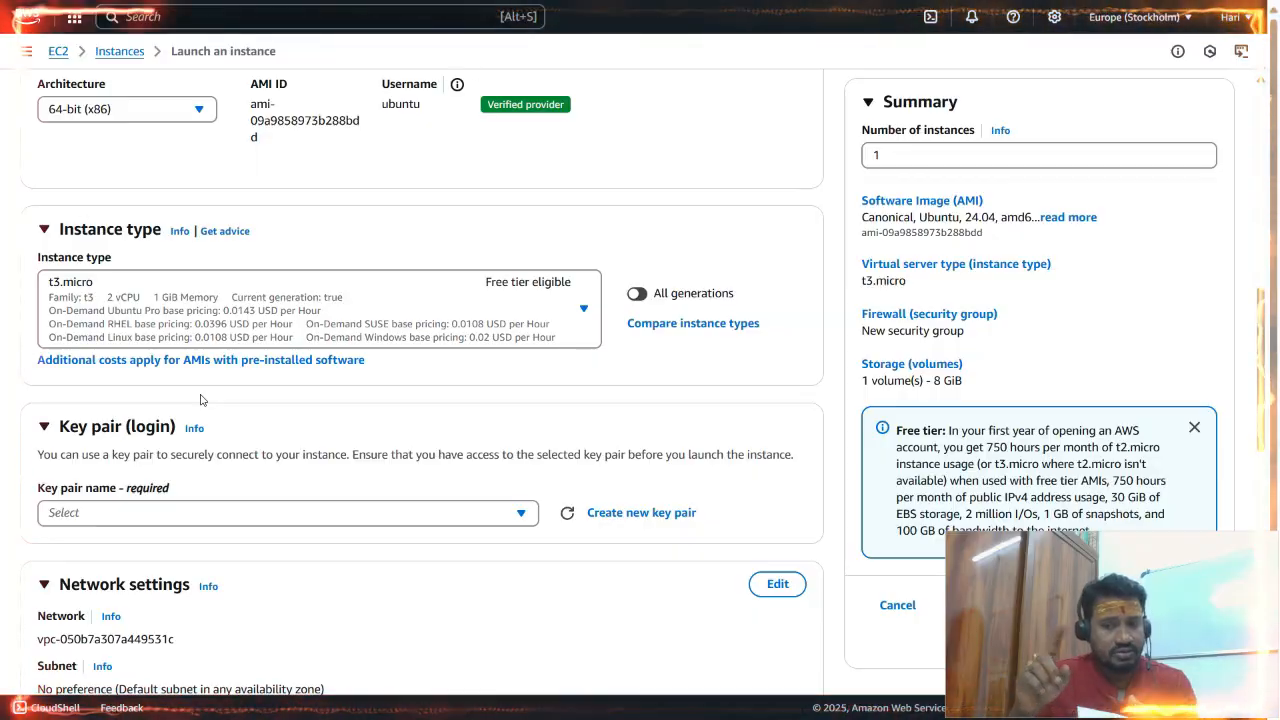
pyautogui.click(584, 310)
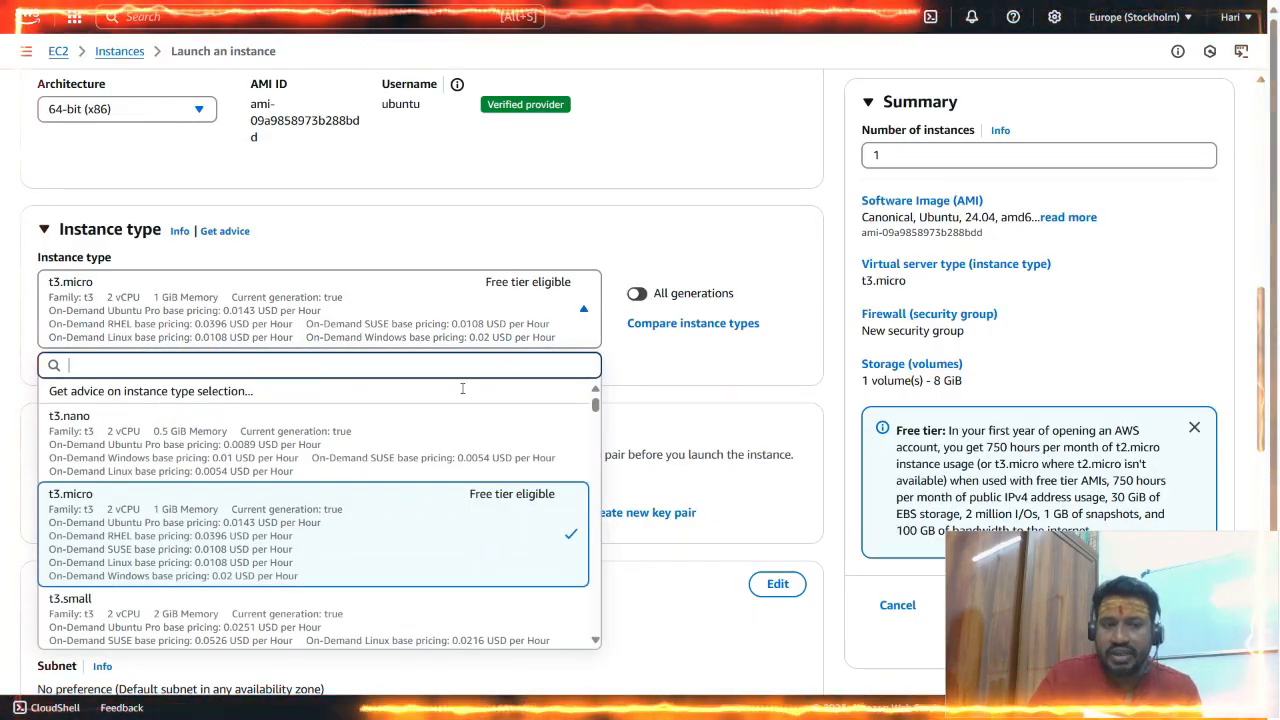
pyautogui.scroll(-5, 362, 476)
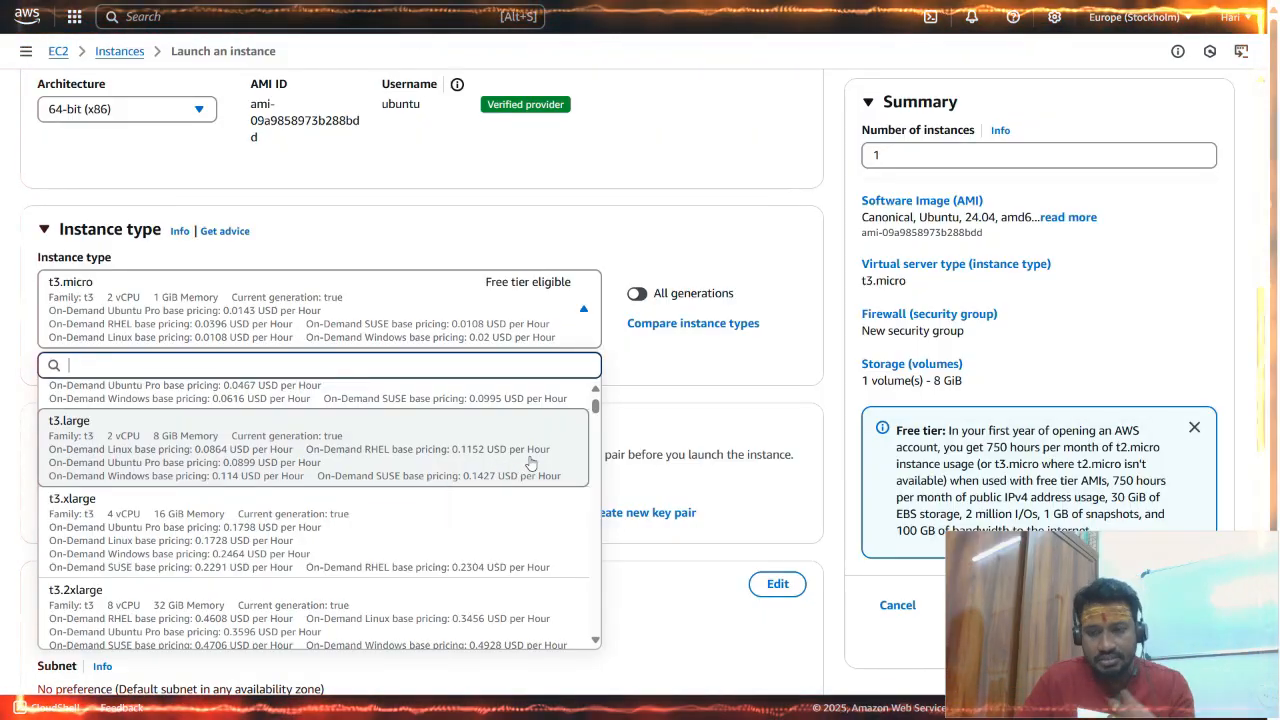
pyautogui.scroll(3, 530, 463)
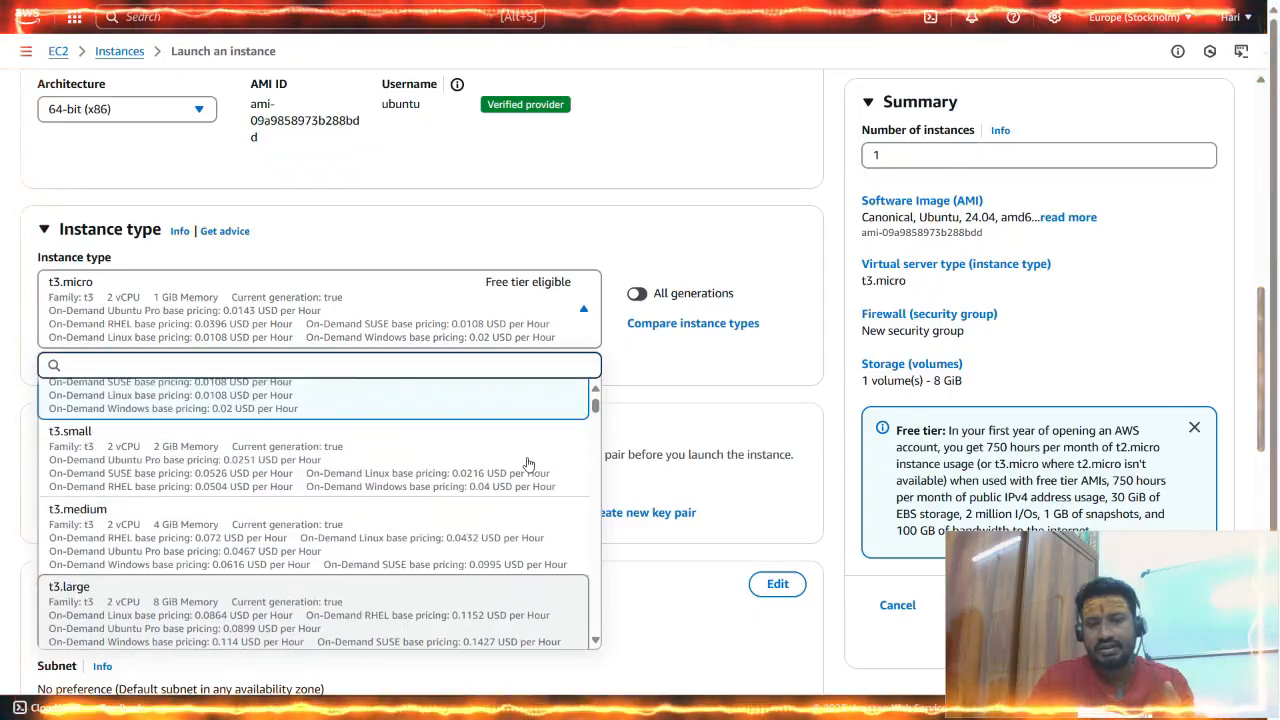
pyautogui.scroll(2, 529, 464)
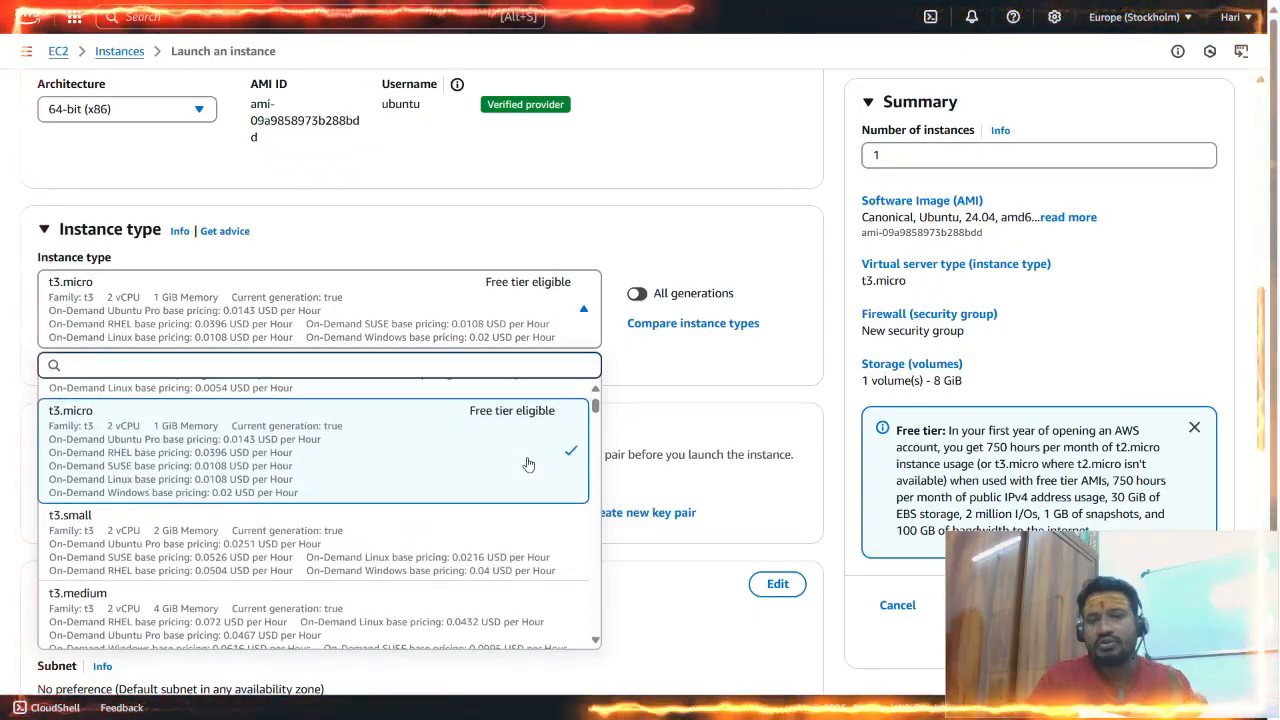
pyautogui.click(474, 445)
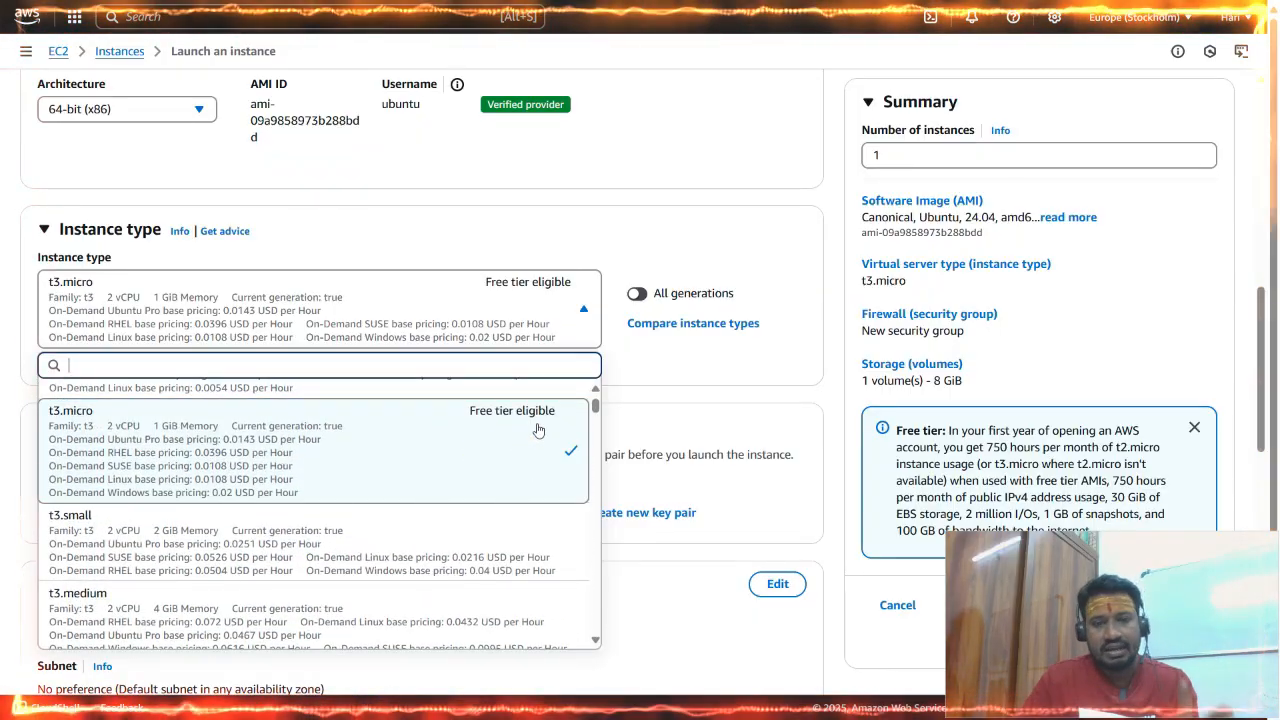
pyautogui.click(390, 433)
# Create a new RSA key pair named DemoKeyPair with the .pem private key file format.
pyautogui.scroll(-3, 607, 377)
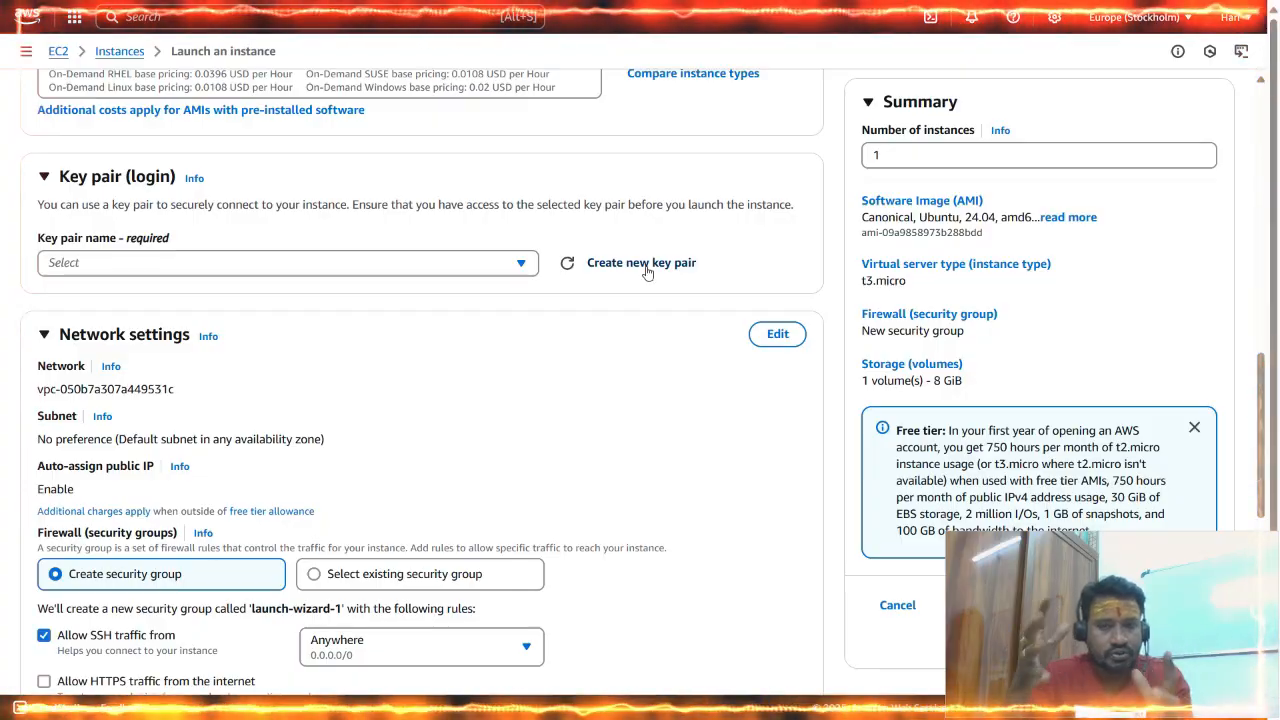
pyautogui.click(647, 263)
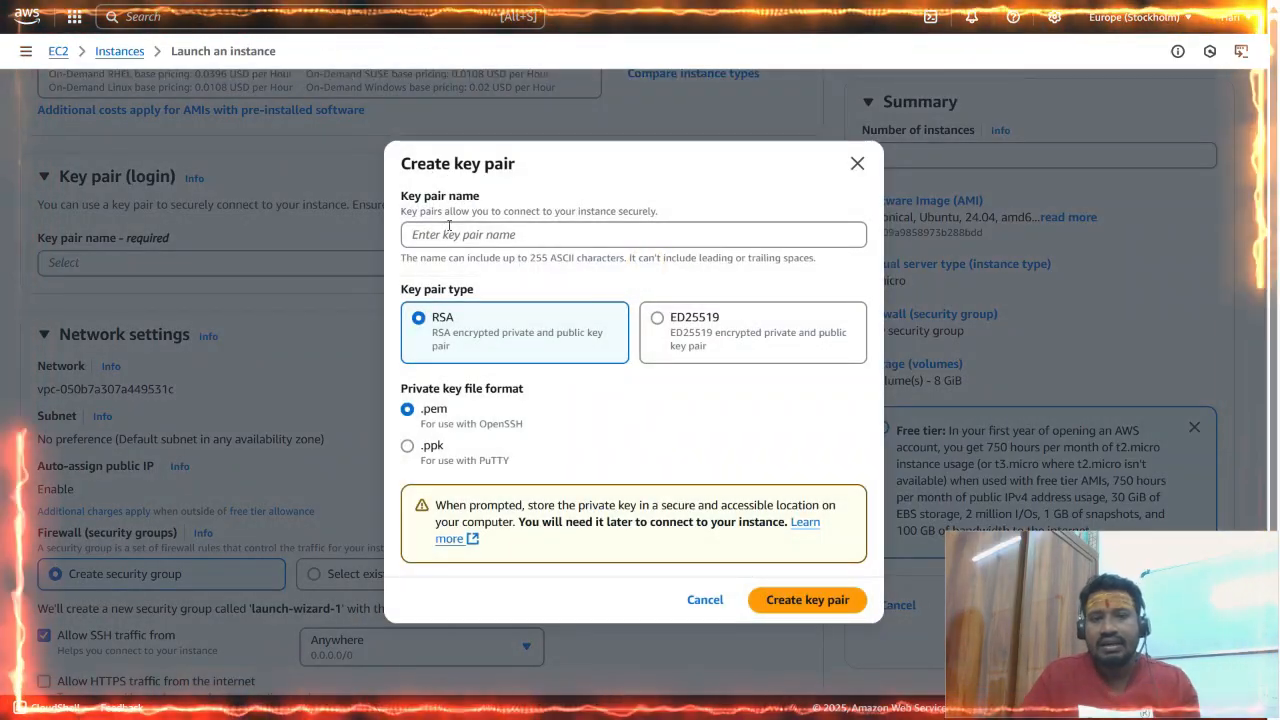
pyautogui.click(448, 232)
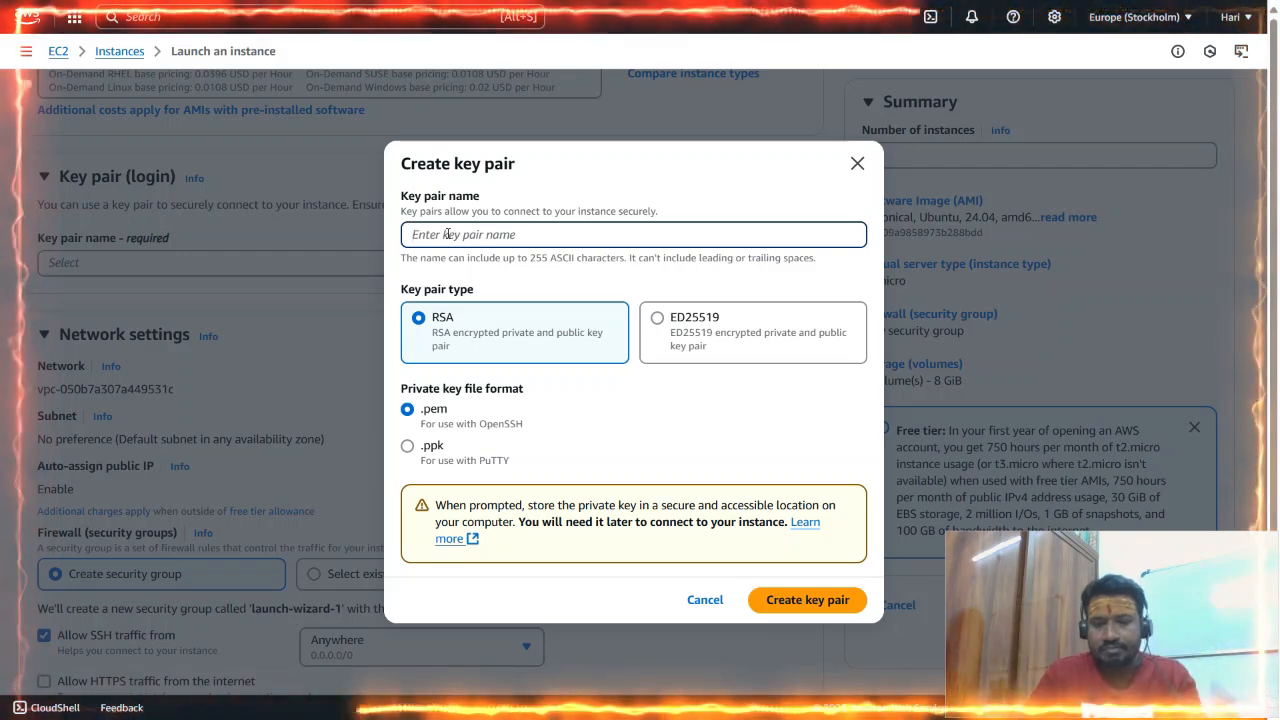
pyautogui.write('Dema')
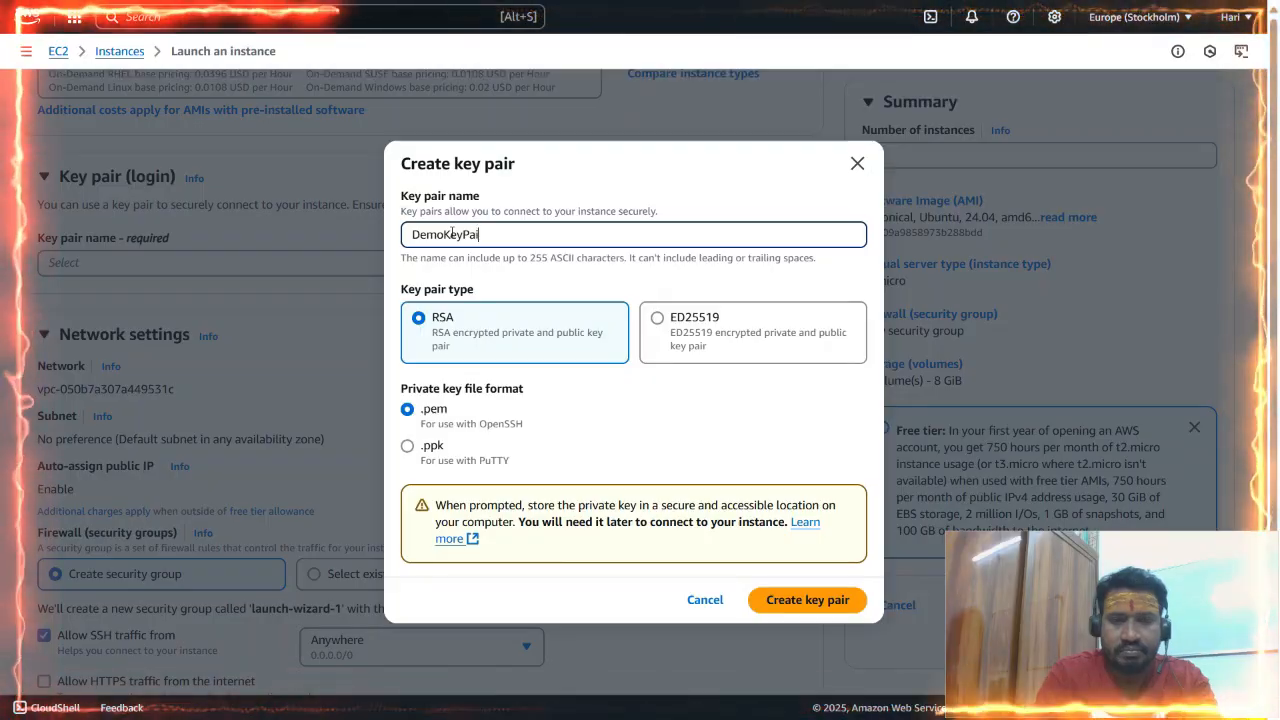
pyautogui.write('KeyPair')
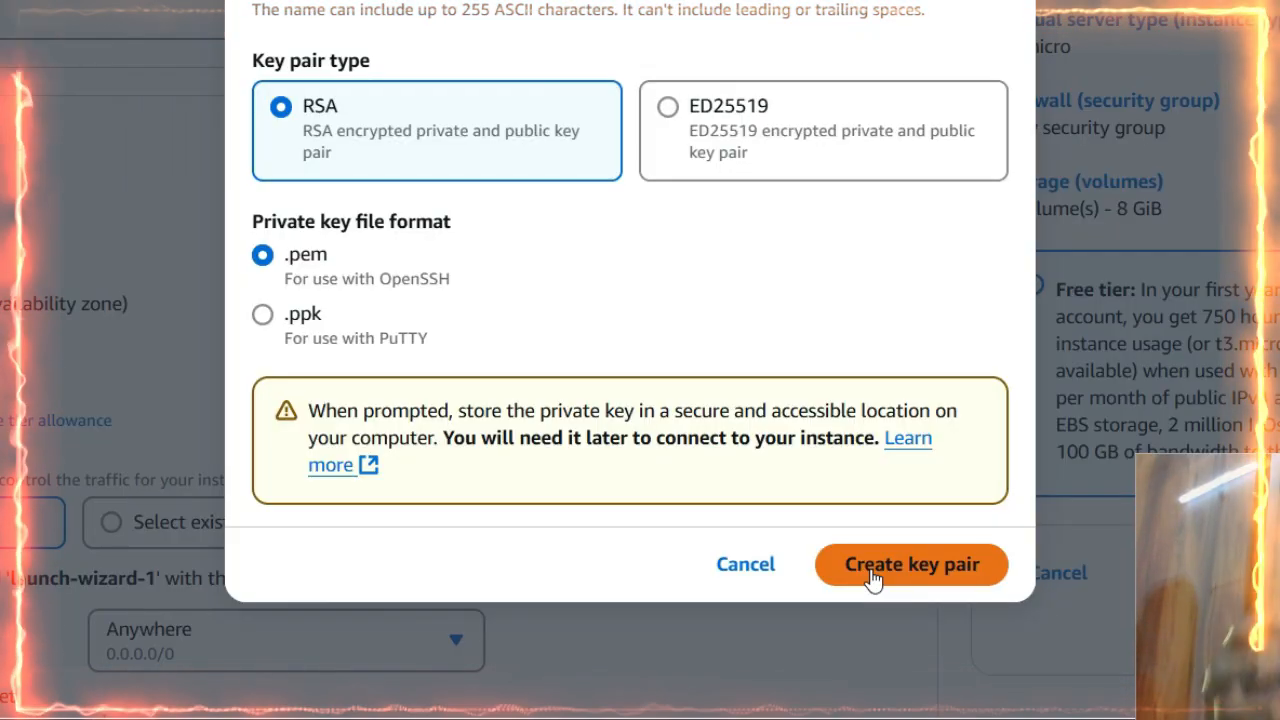
pyautogui.click(872, 570)
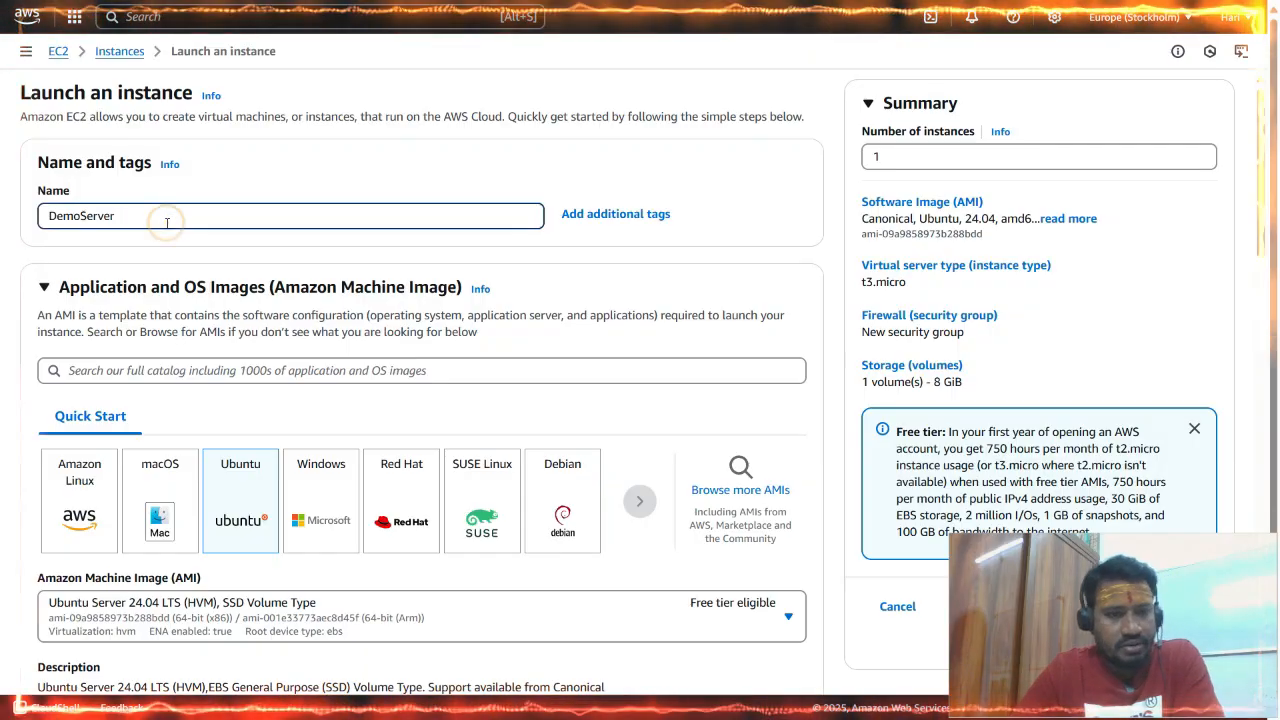
# Allow HTTPS and HTTP traffic from the internet in the new security group and launch the instance.
pyautogui.scroll(-2, 167, 223)
pyautogui.scroll(-2, 256, 347)
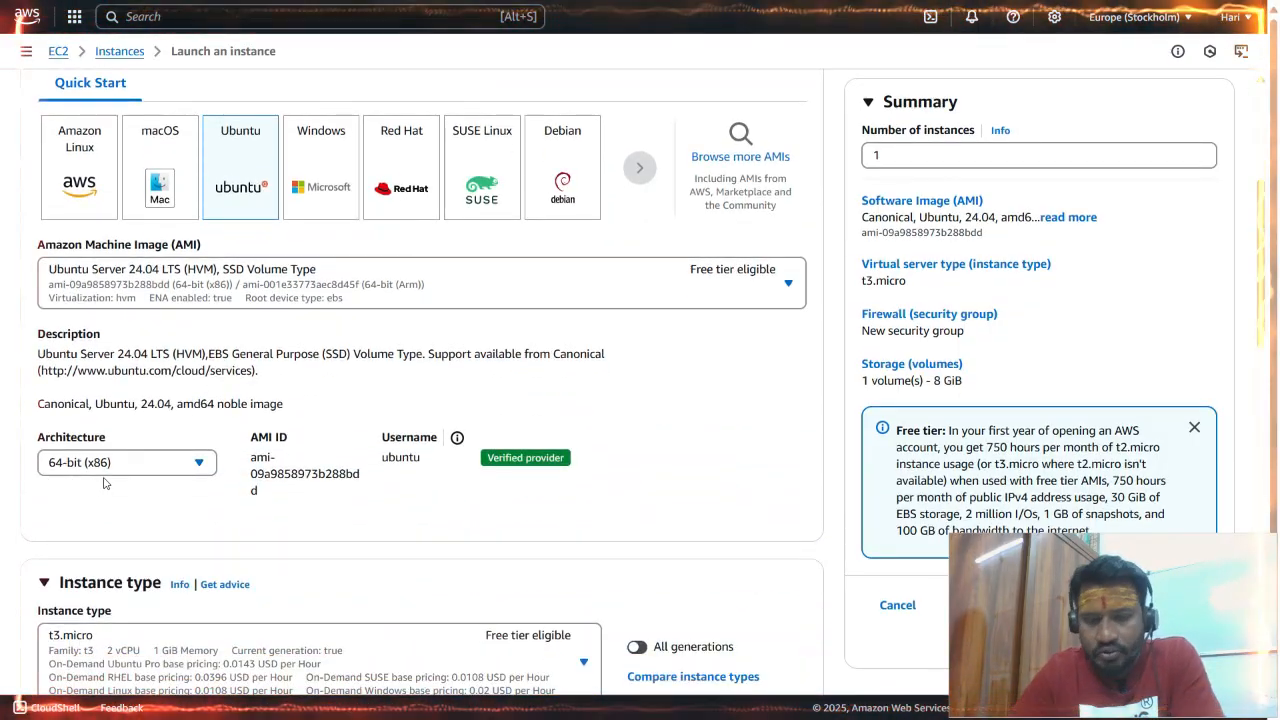
pyautogui.scroll(-3, 74, 482)
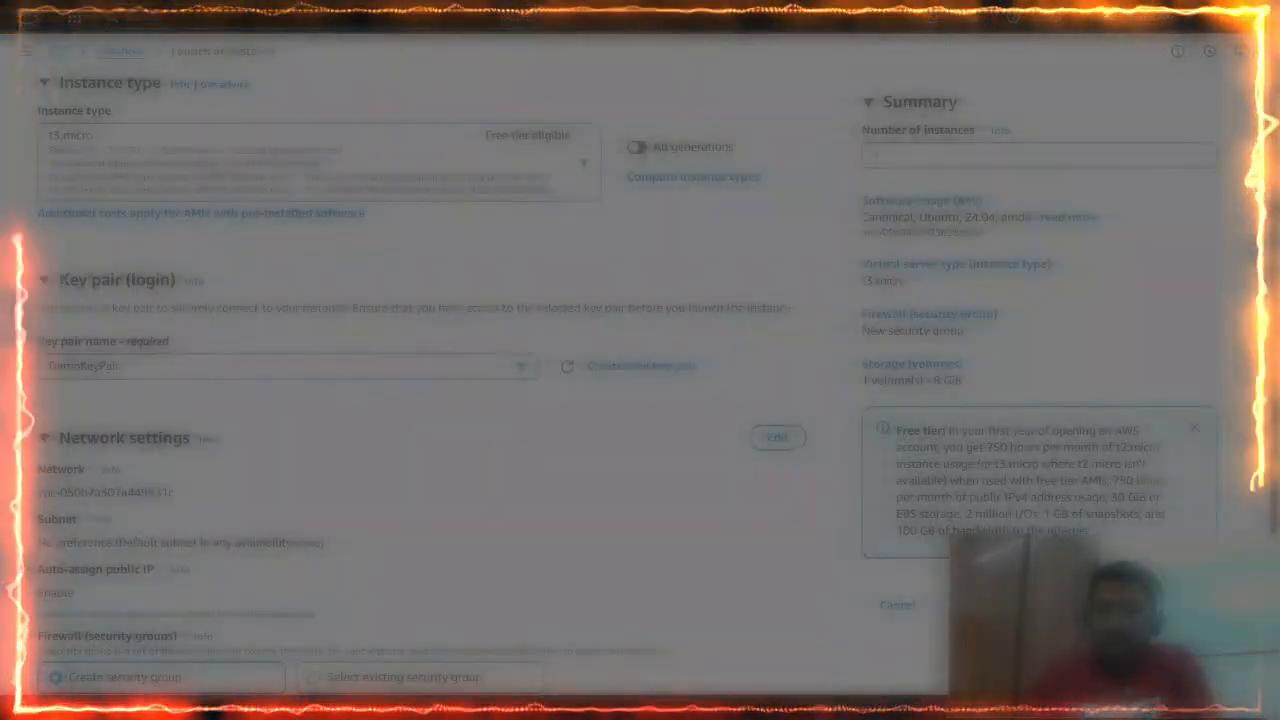
pyautogui.scroll(-2, 179, 207)
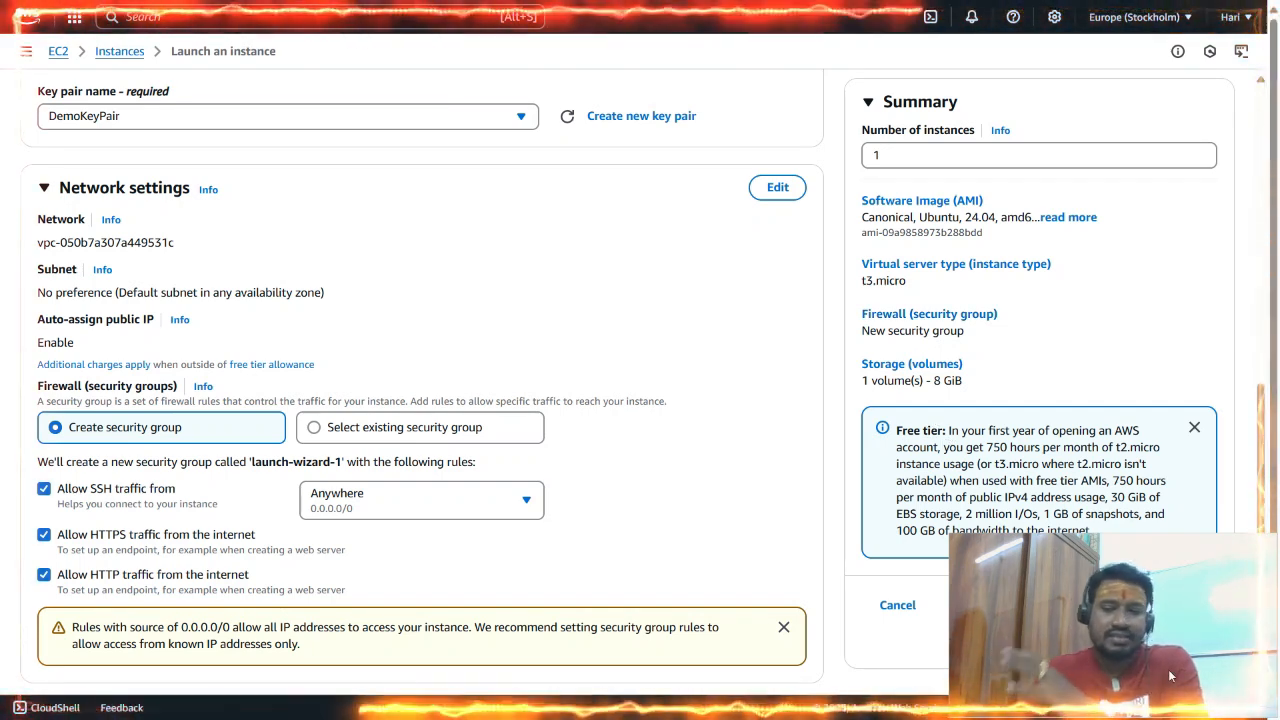
pyautogui.moveTo(1219, 569); pyautogui.dragTo(788, 260)
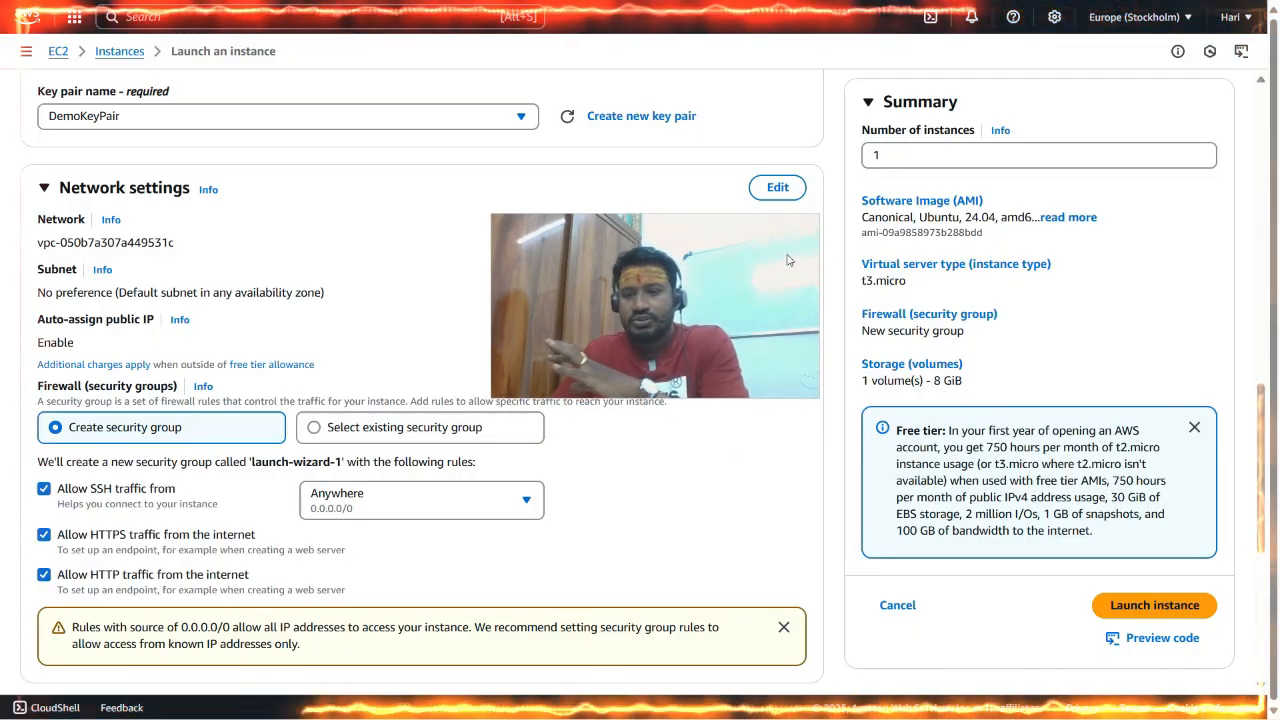
pyautogui.click(1152, 606)
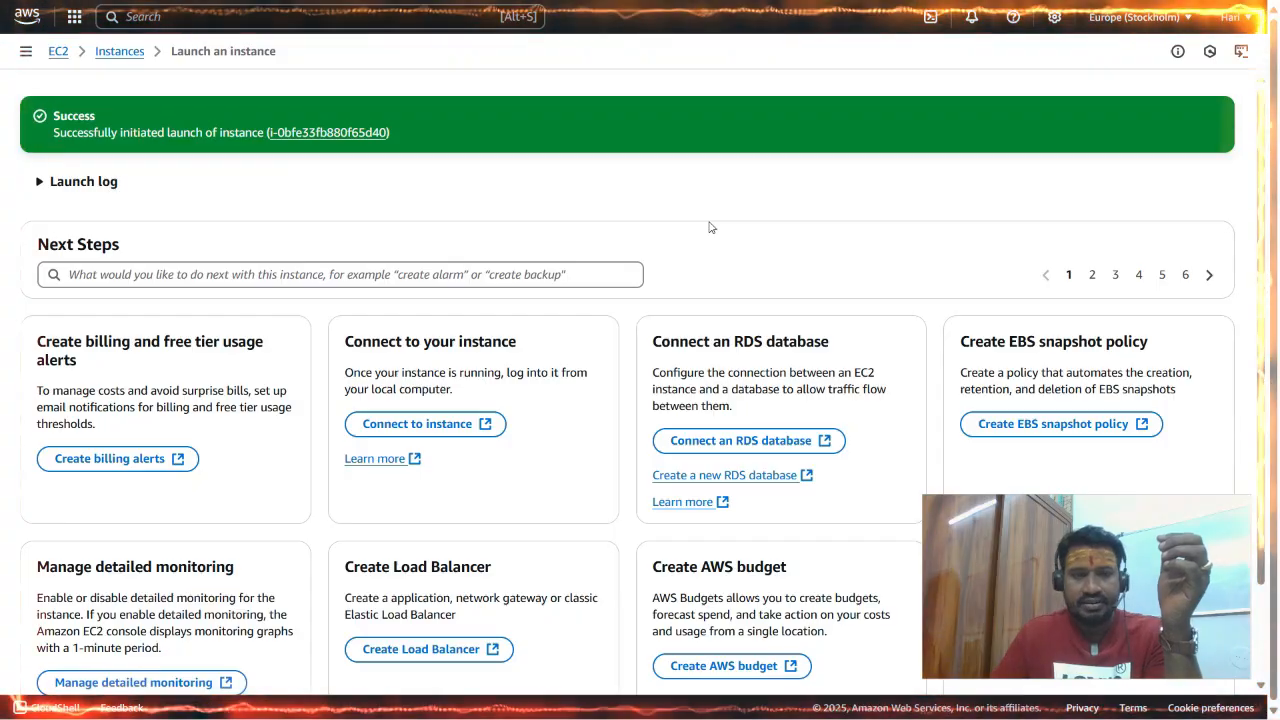
# Open the list of EC2 instances and examine DemoServer's state, key name, launch time and platform details.
pyautogui.scroll(-1, 709, 227)
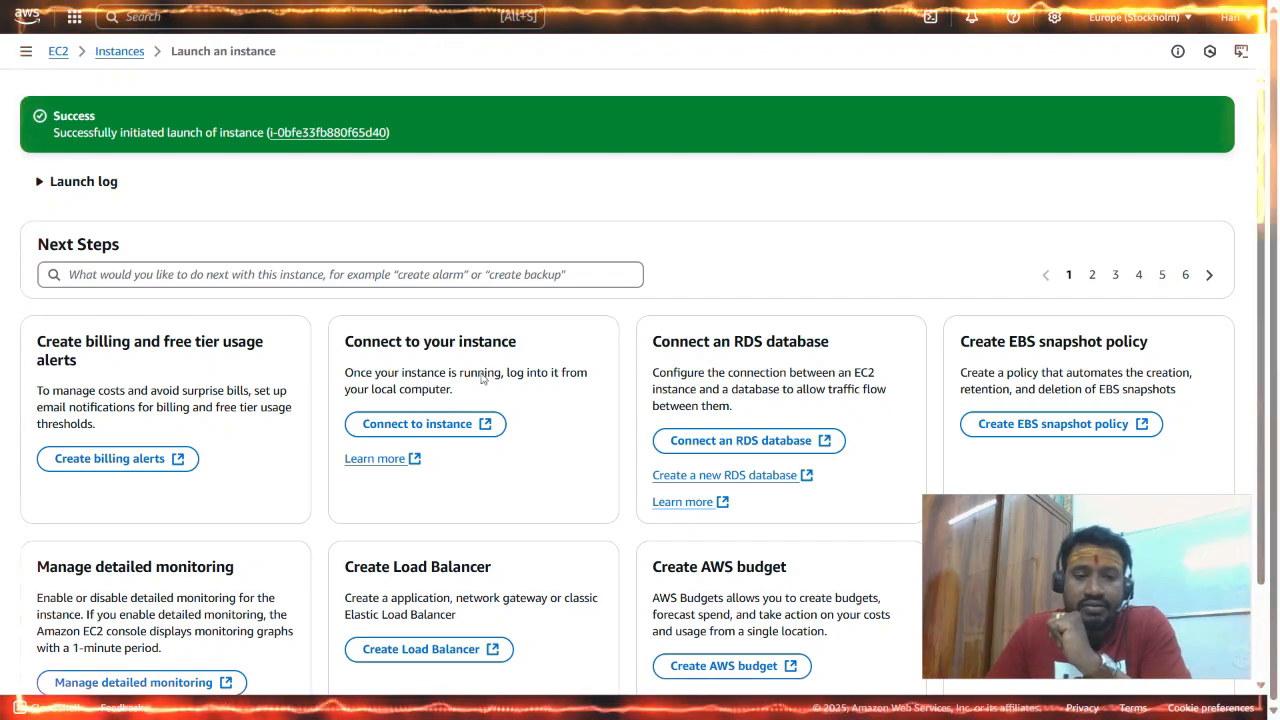
pyautogui.click(396, 425)
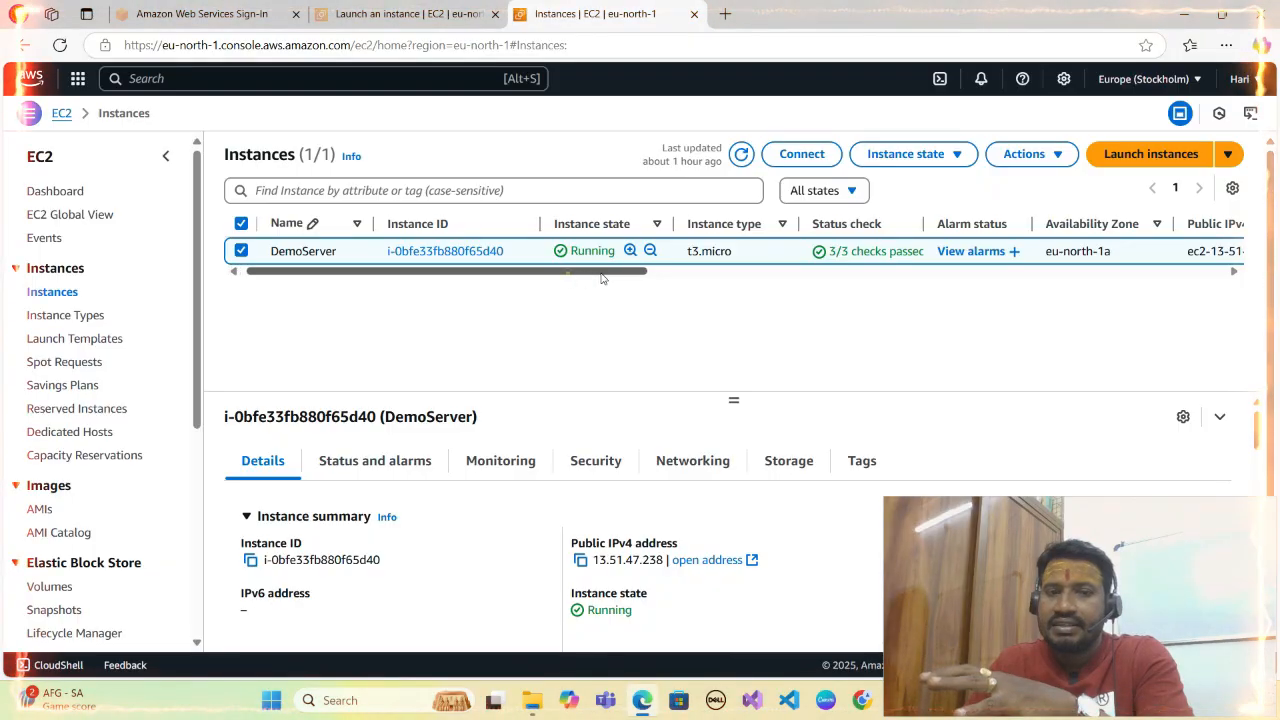
pyautogui.moveTo(601, 278); pyautogui.dragTo(1158, 305)
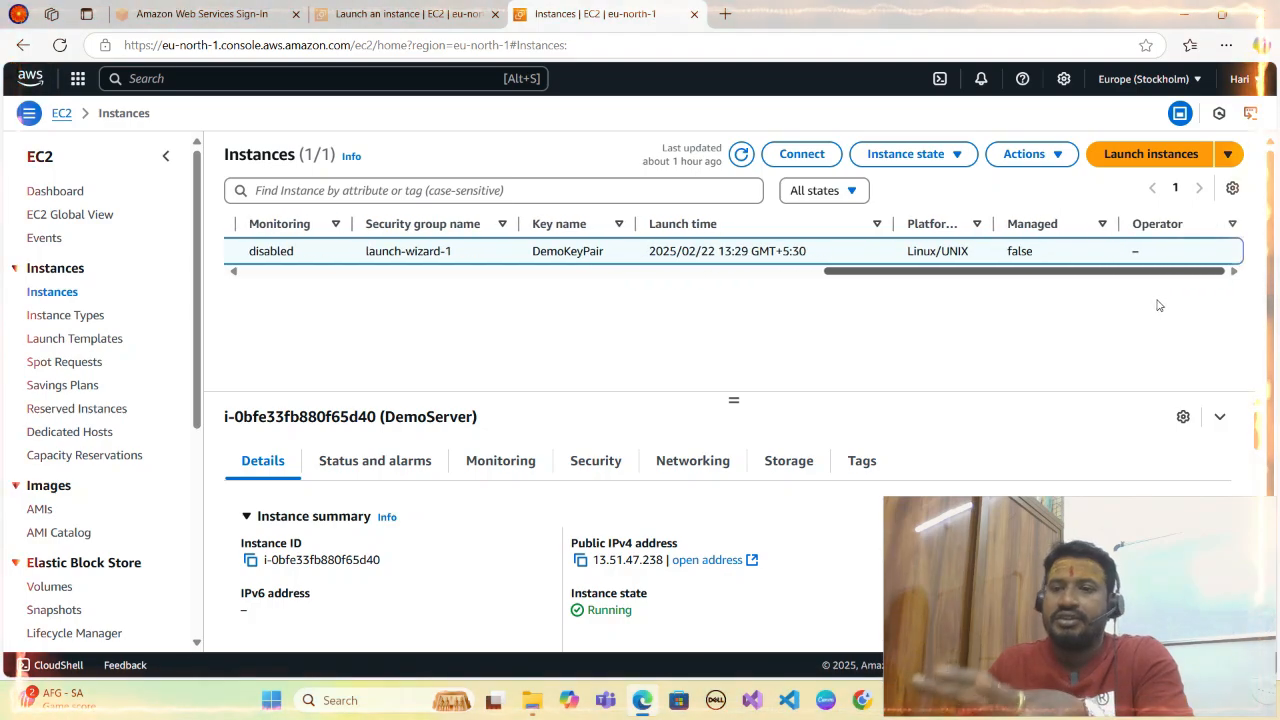